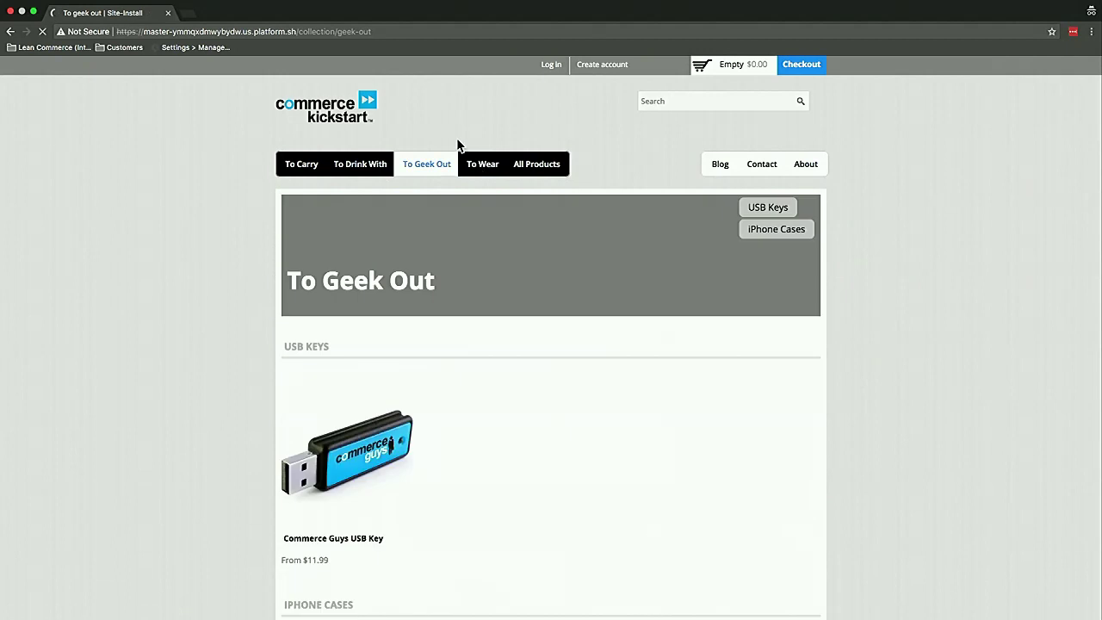
# Add one black Drupal Commerce Ski Cap from To Wear to the cart and open the $12.00 cart
pyautogui.click(480, 165)
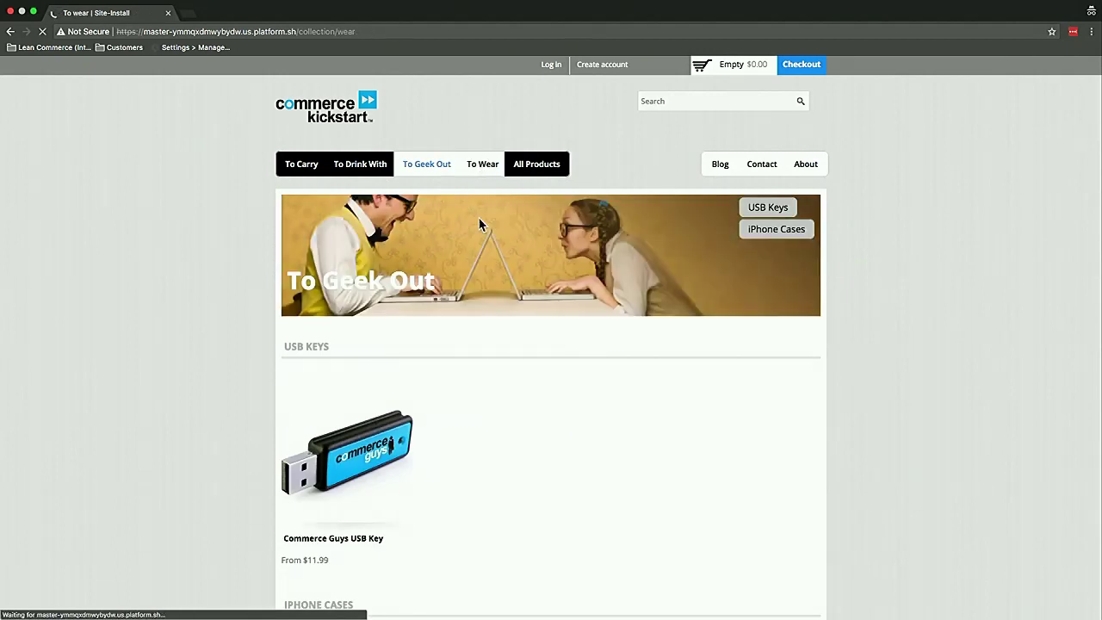
pyautogui.click(448, 585)
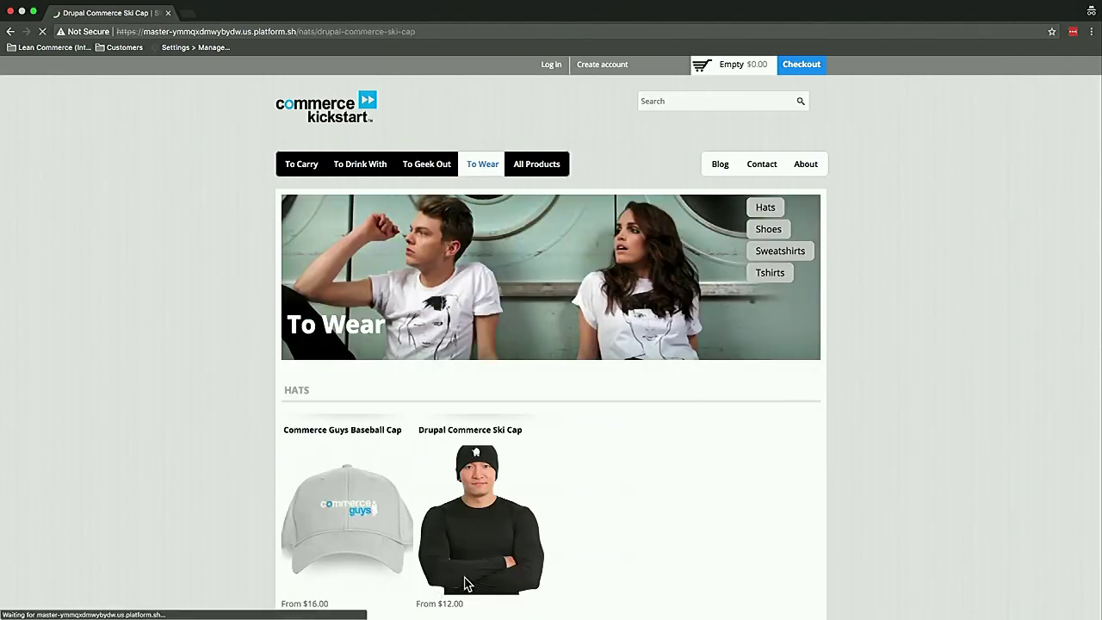
pyautogui.click(684, 525)
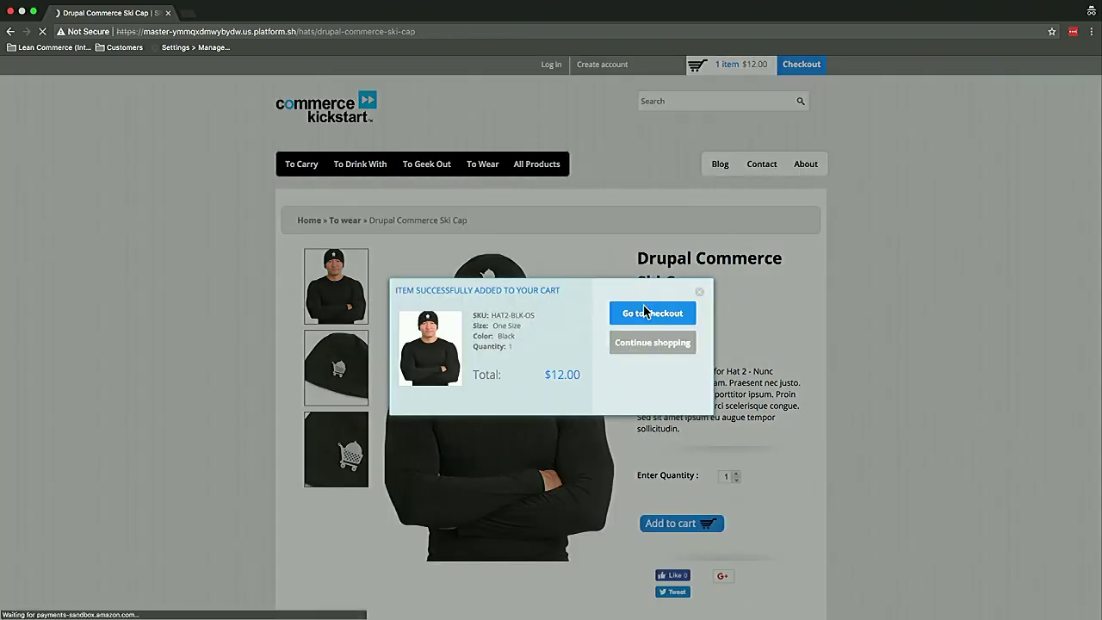
pyautogui.click(642, 314)
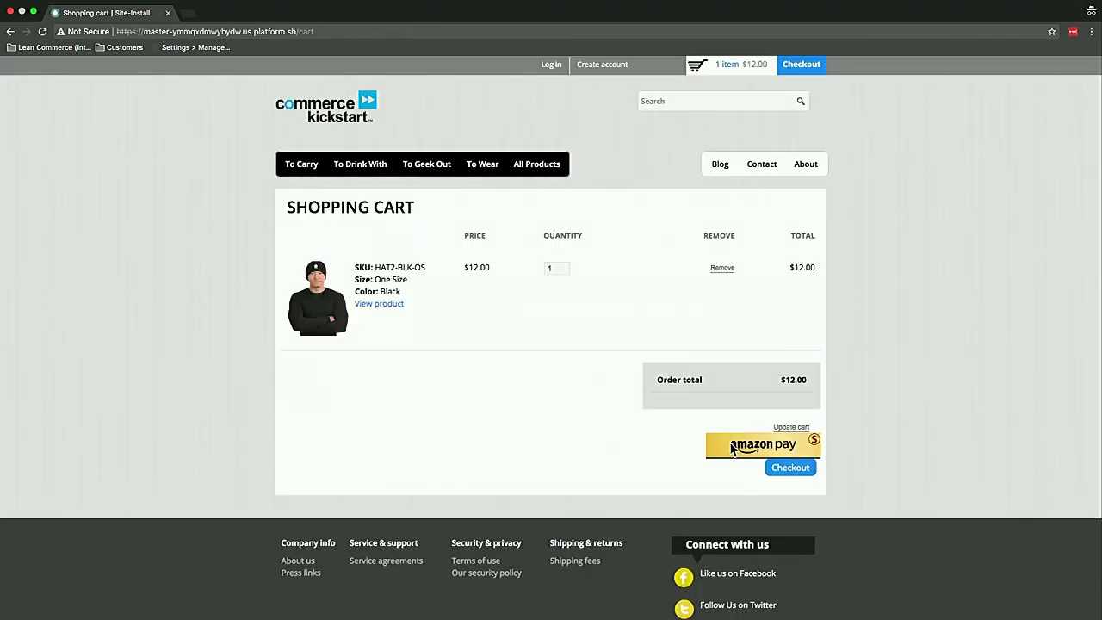
# Start Amazon Pay checkout and sign in with the shopper's Amazon e-mail and password
pyautogui.click(732, 447)
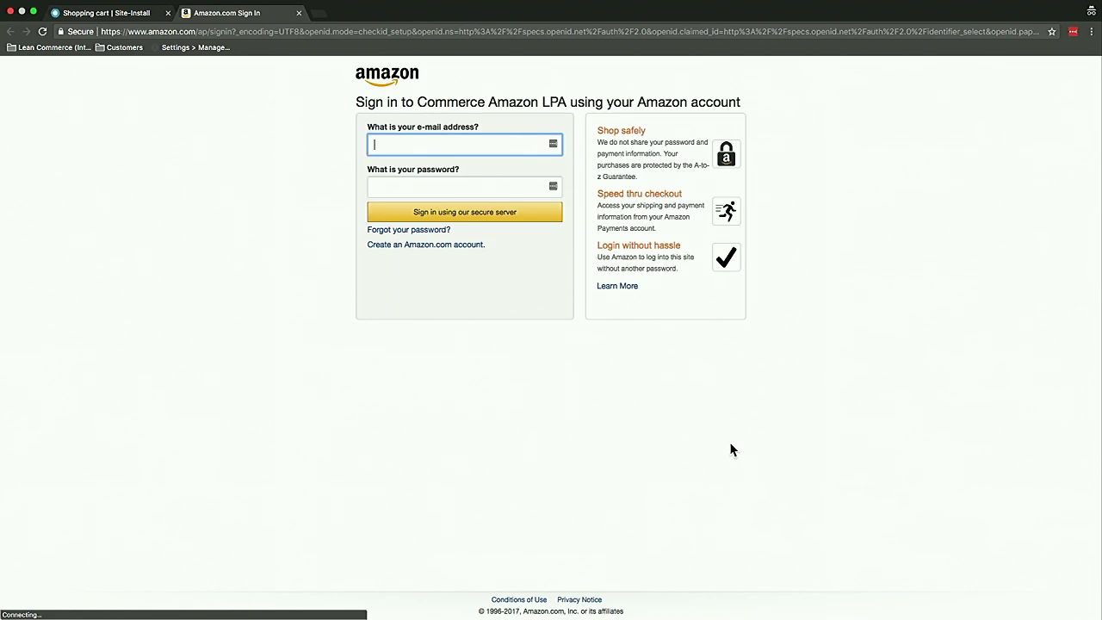
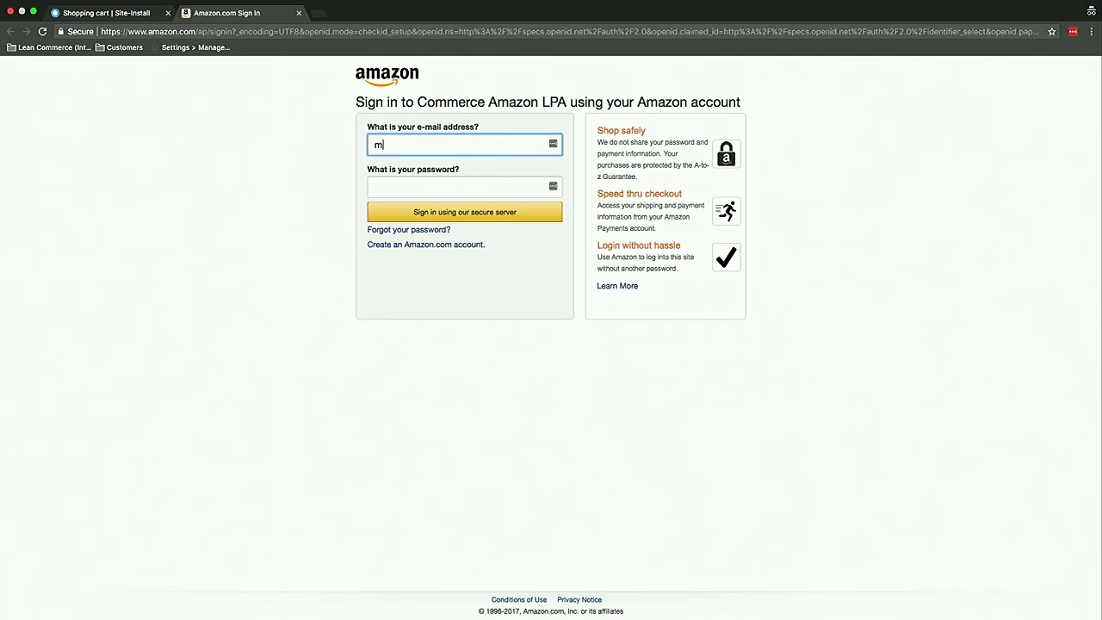
pyautogui.press('Tab')
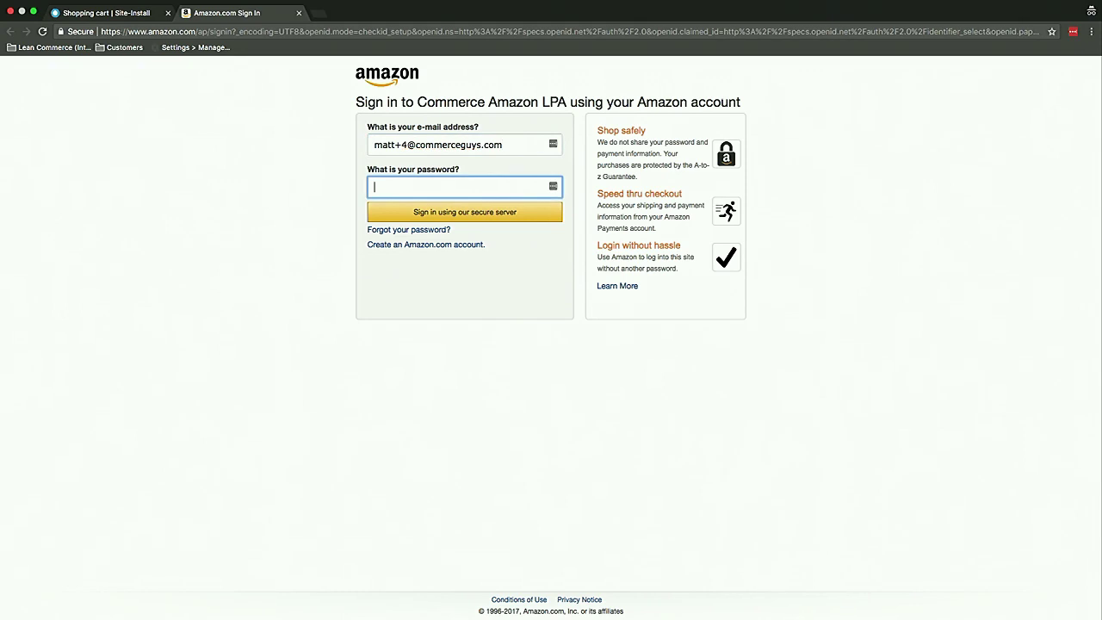
pyautogui.write('********')
pyautogui.press('super+a')
pyautogui.write('********')
pyautogui.press('Return')
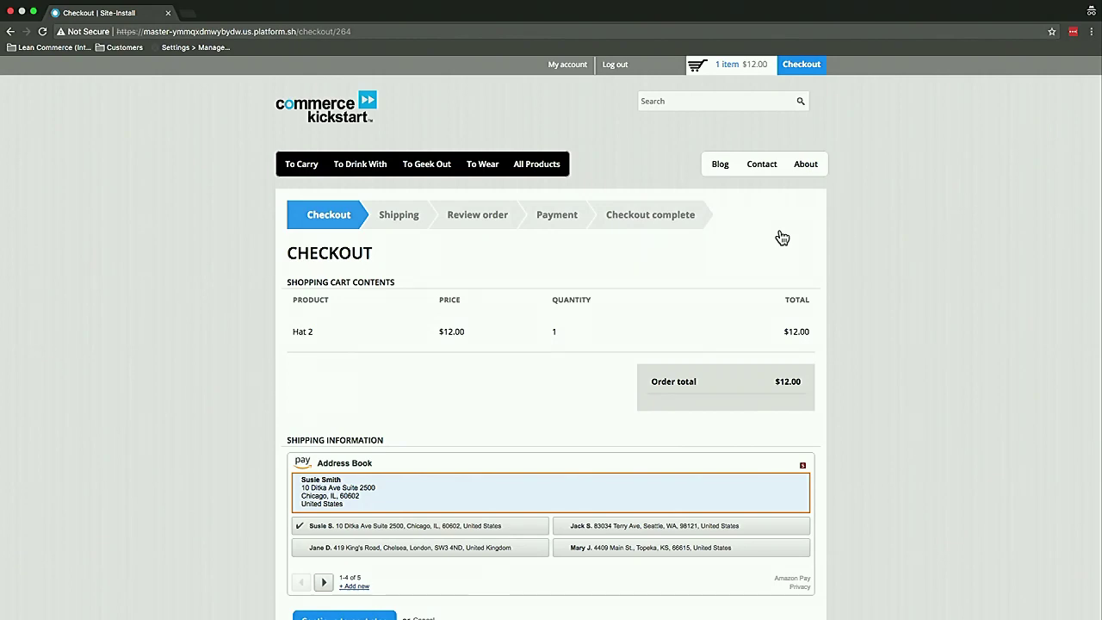
# Pick the London, United Kingdom address in the Amazon address book and continue to Shipping
pyautogui.scroll(-2, 749, 375)
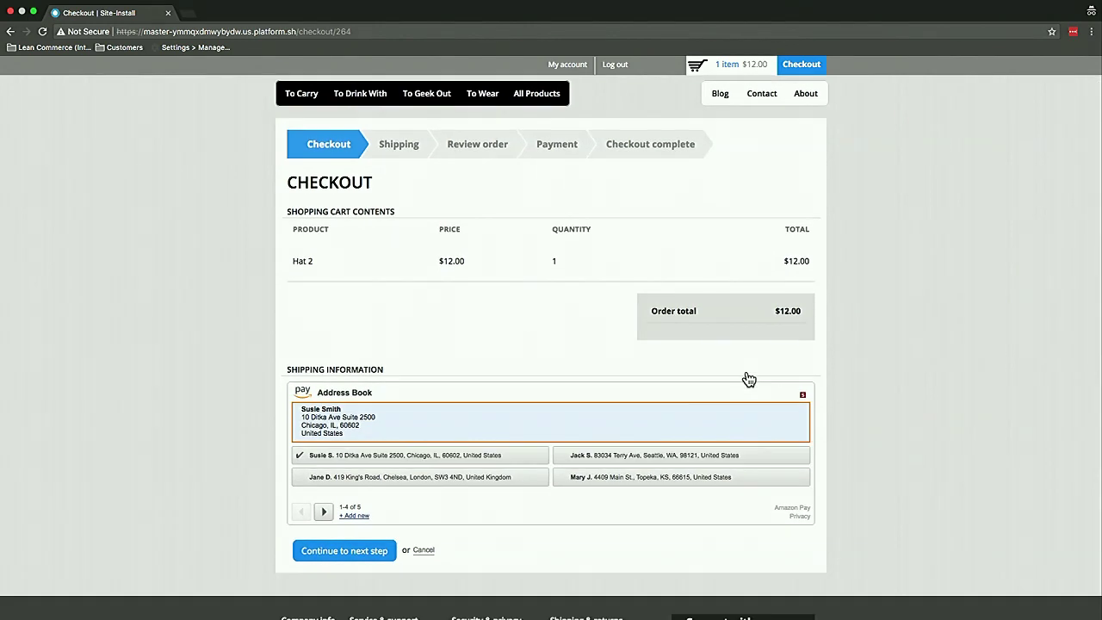
pyautogui.click(654, 462)
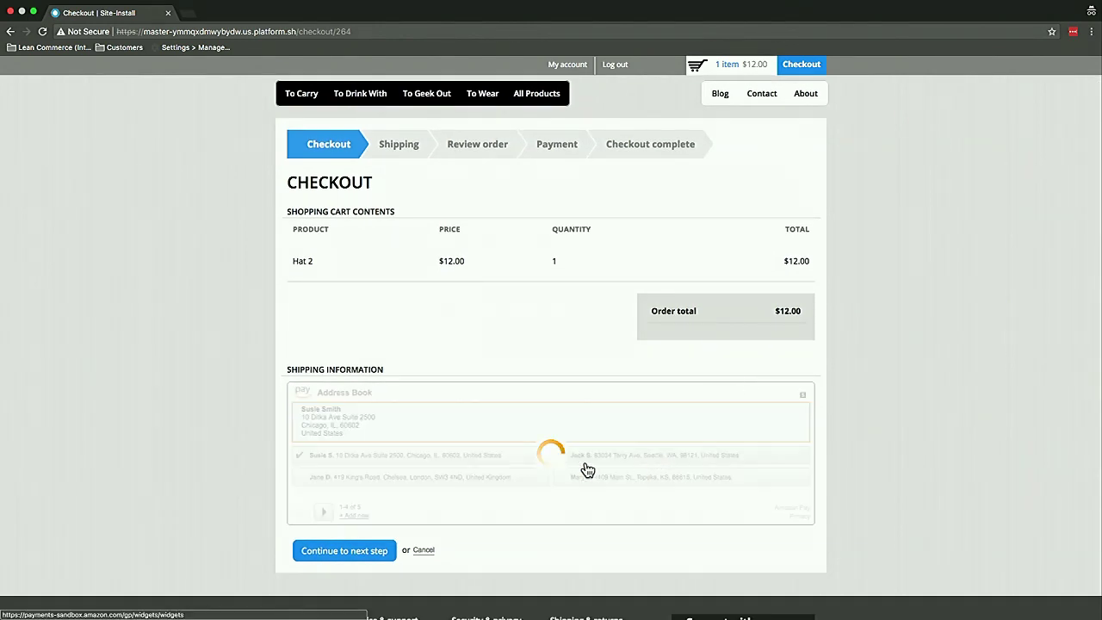
pyautogui.click(486, 480)
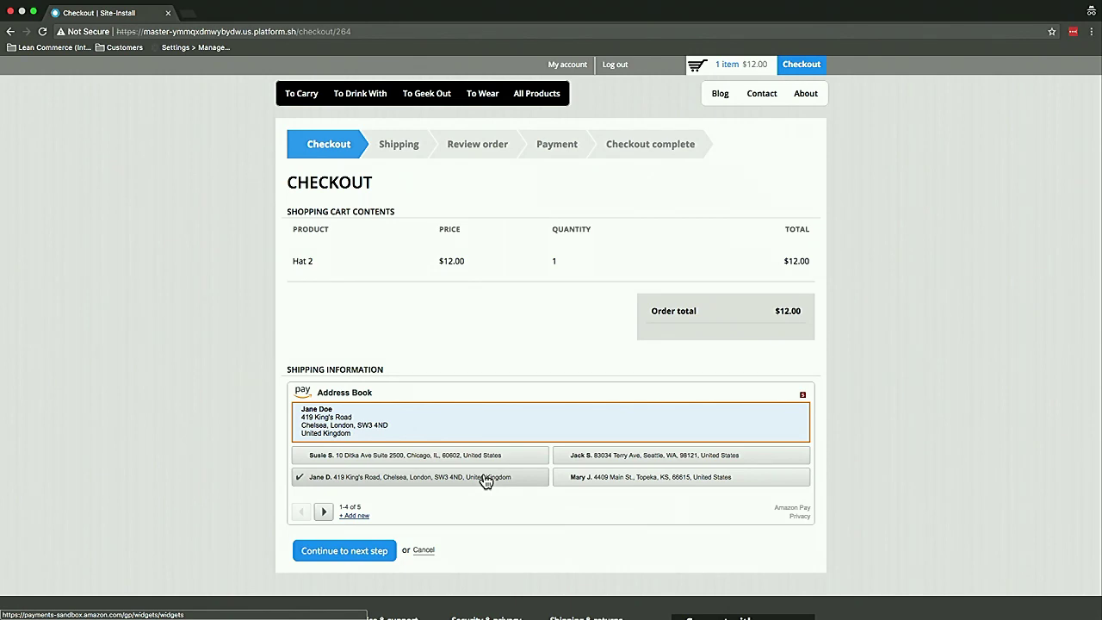
pyautogui.click(312, 551)
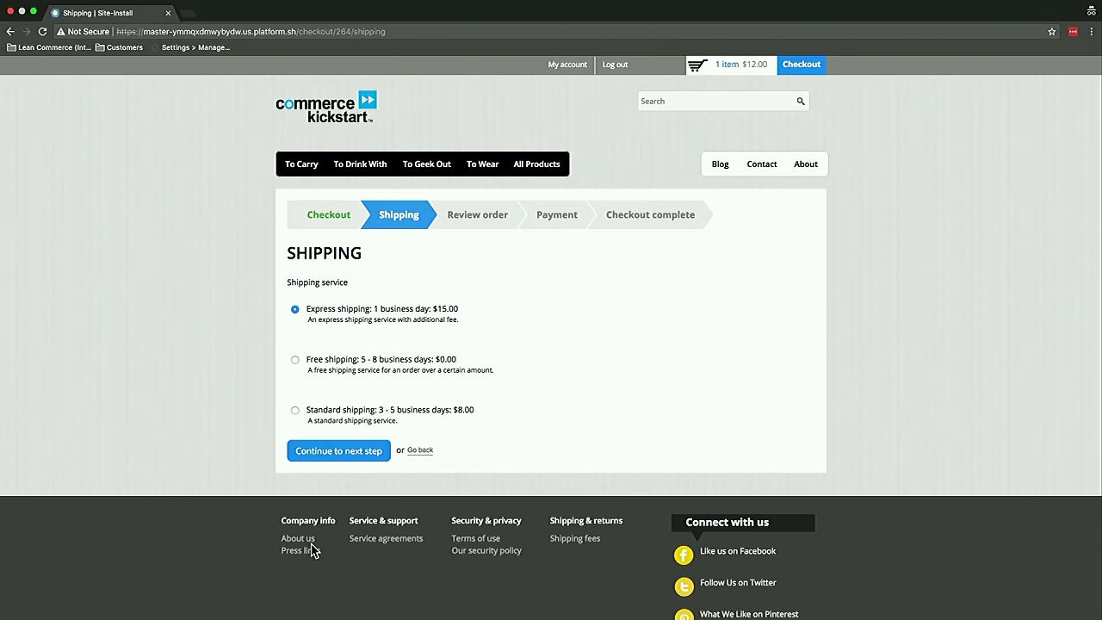
# Choose Free shipping, then pay with the American Express …0005 card from the Amazon wallet
pyautogui.click(430, 362)
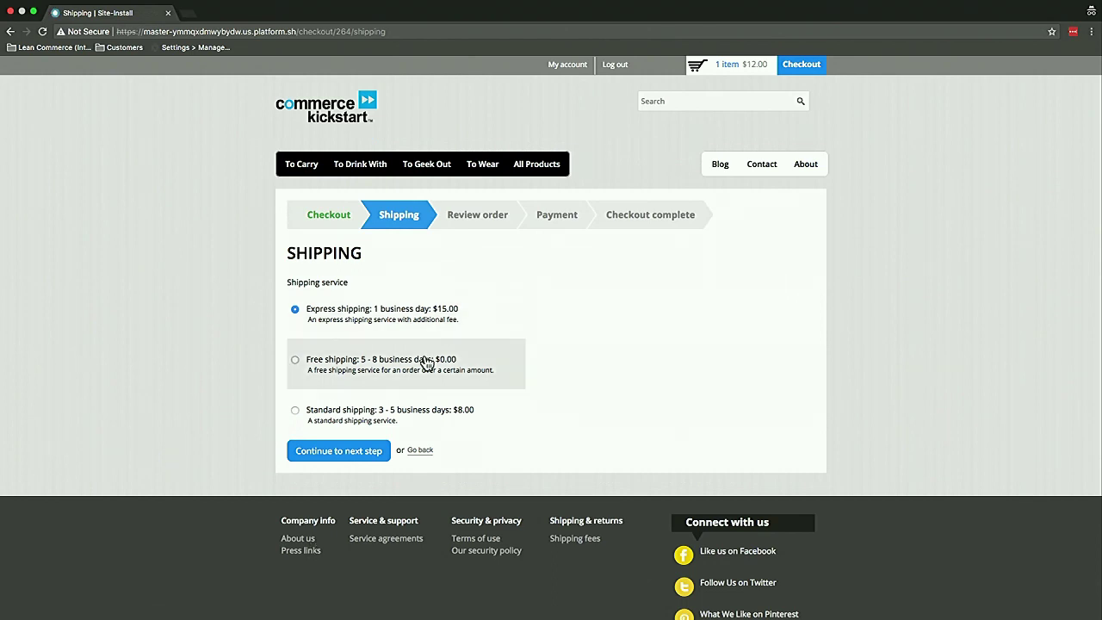
pyautogui.click(349, 450)
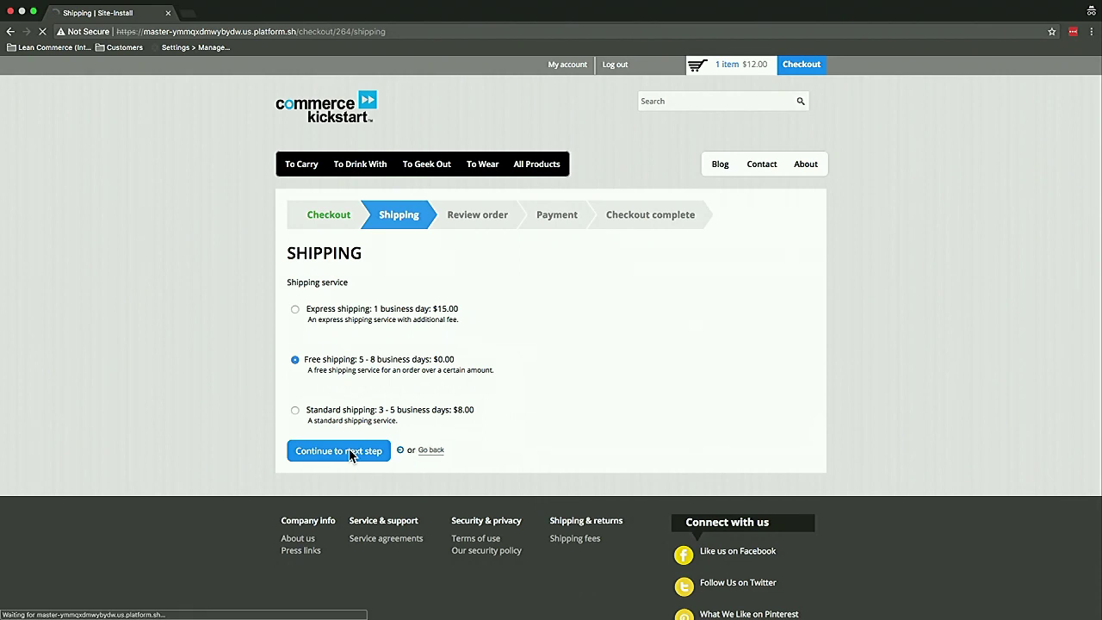
pyautogui.scroll(-2, 349, 454)
pyautogui.scroll(-6, 349, 455)
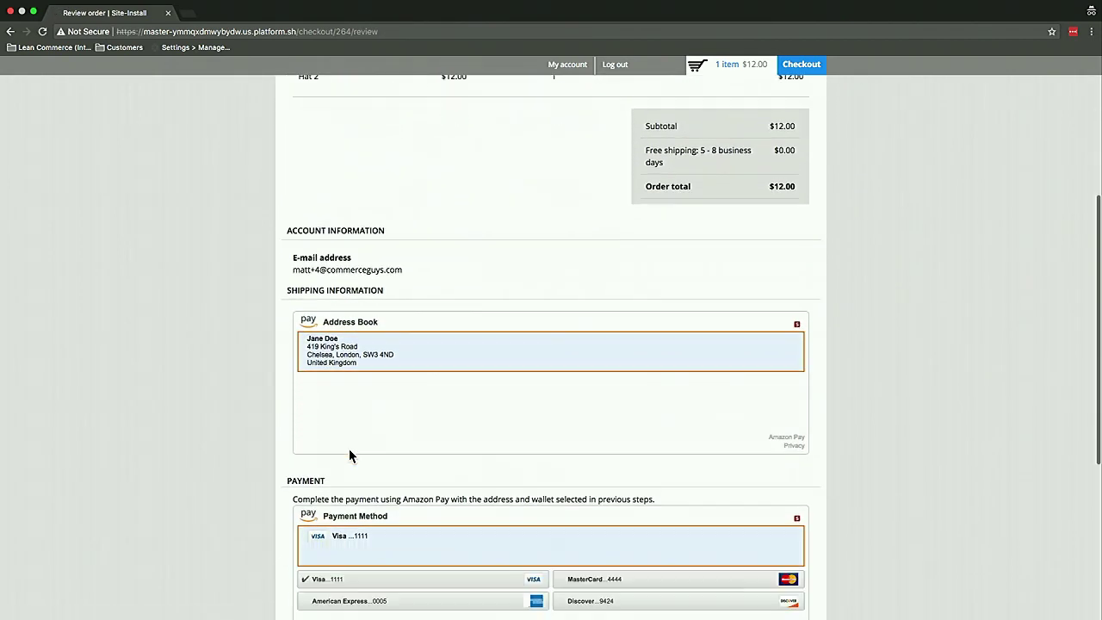
pyautogui.scroll(-1, 349, 451)
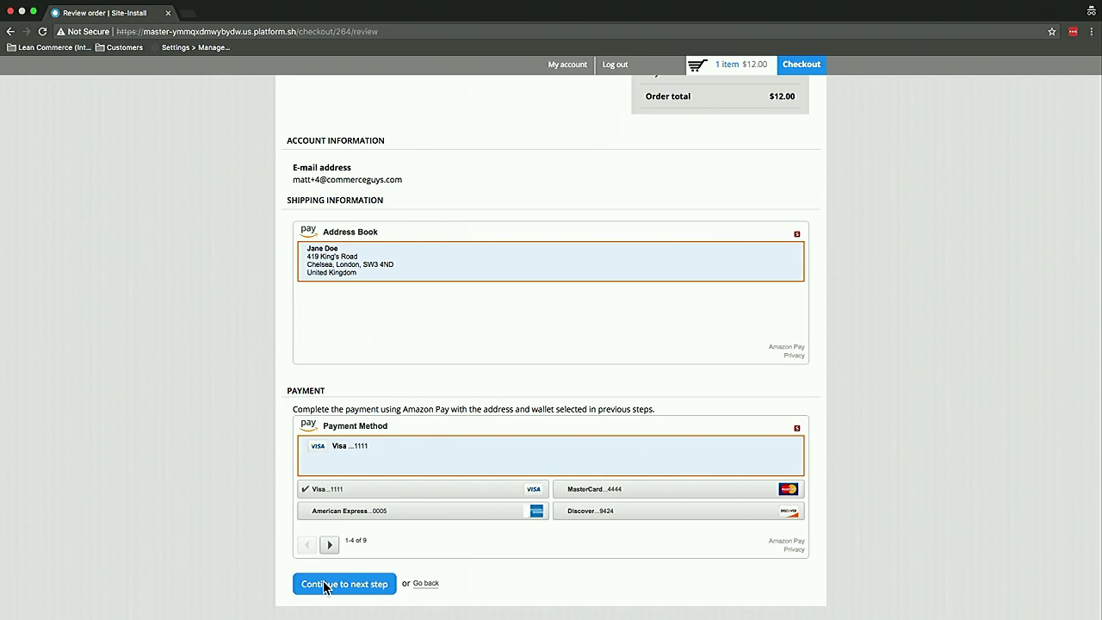
pyautogui.click(378, 513)
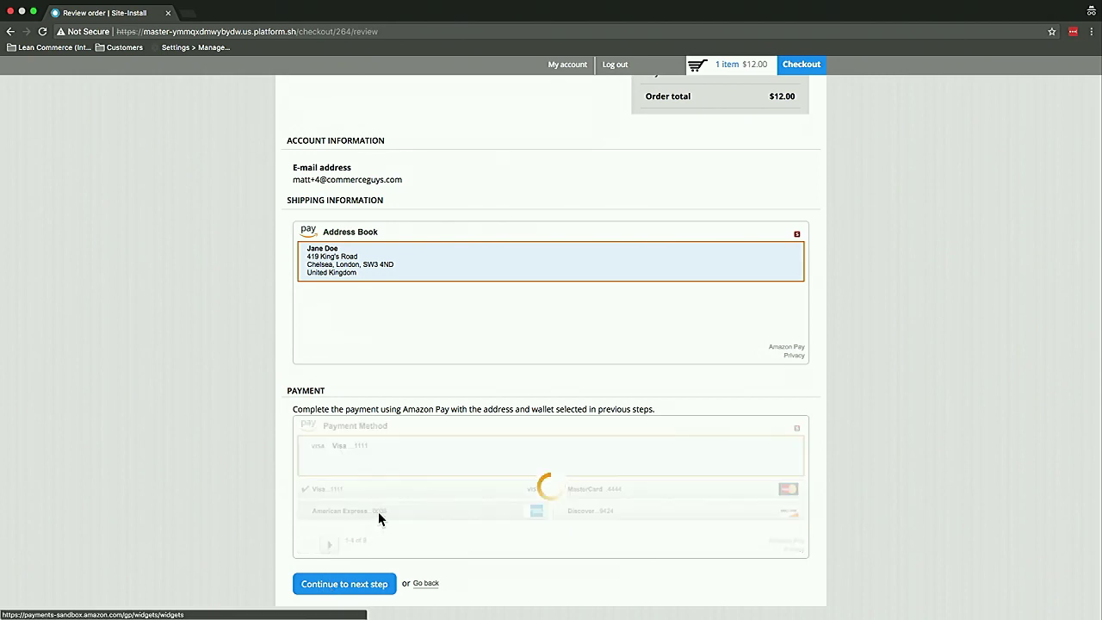
pyautogui.click(350, 588)
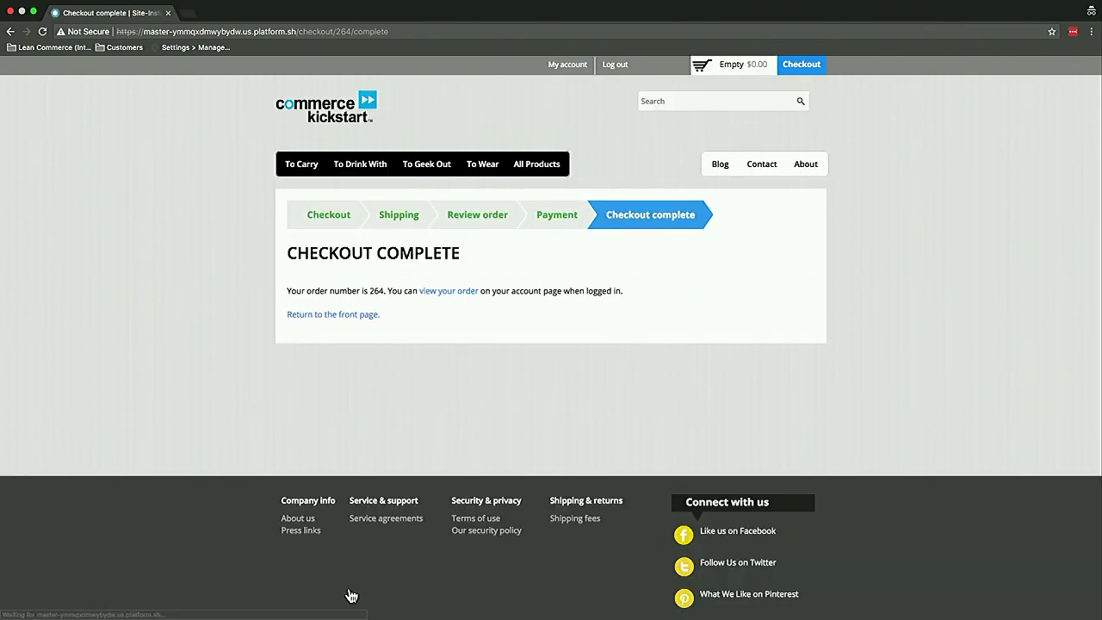
# Log out of the shopper account and log back in with the administrator username and password
pyautogui.click(613, 65)
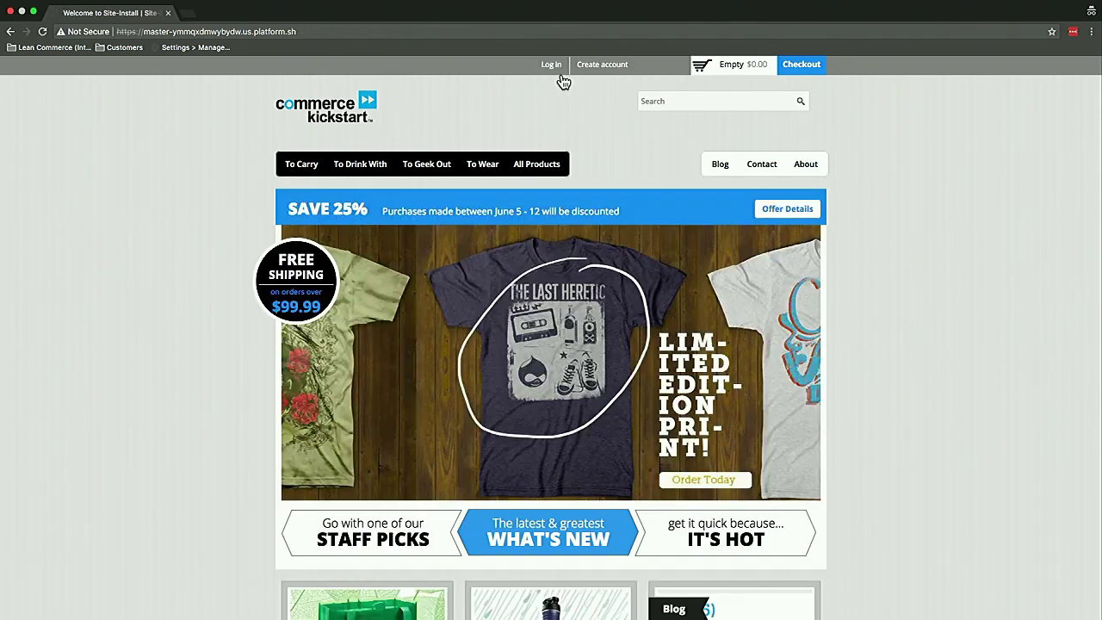
pyautogui.click(555, 69)
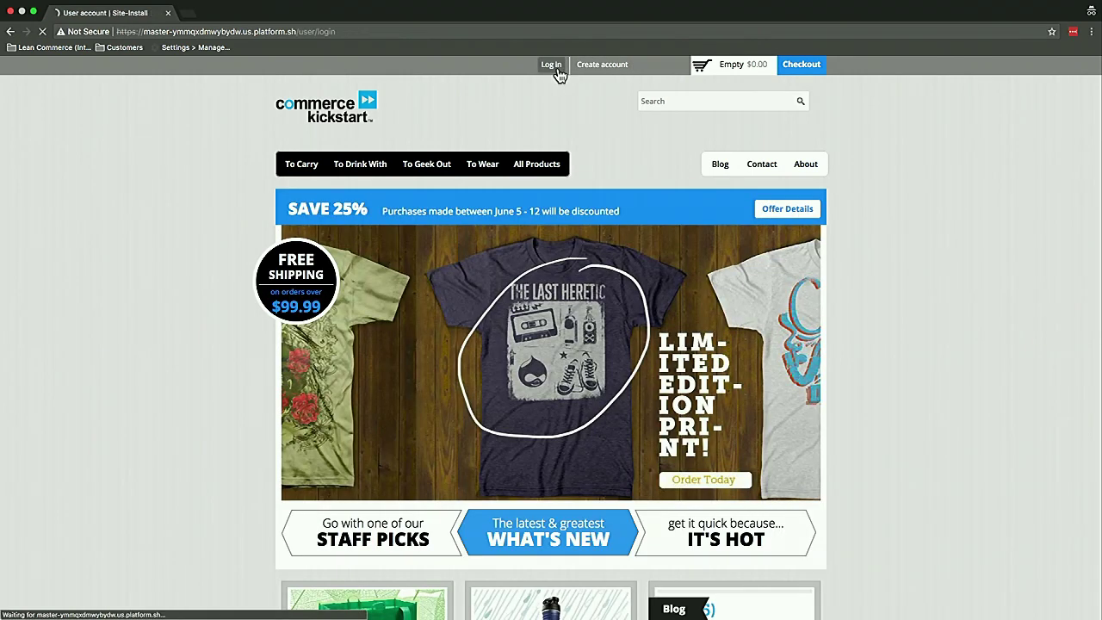
pyautogui.click(445, 249)
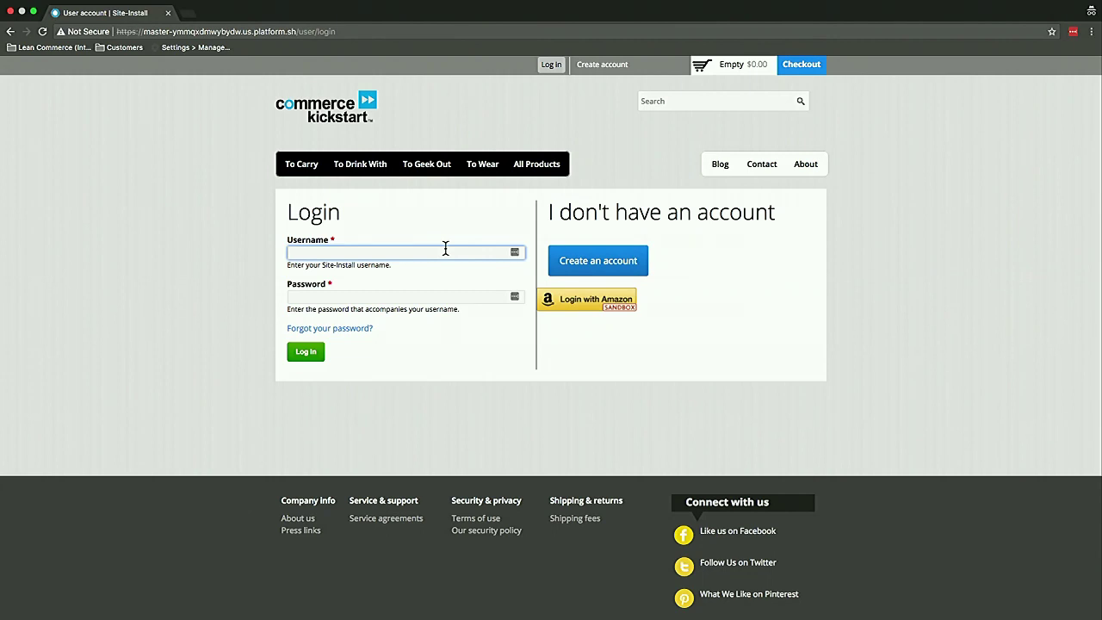
pyautogui.write('admin')
pyautogui.press('Tab')
pyautogui.write('admin')
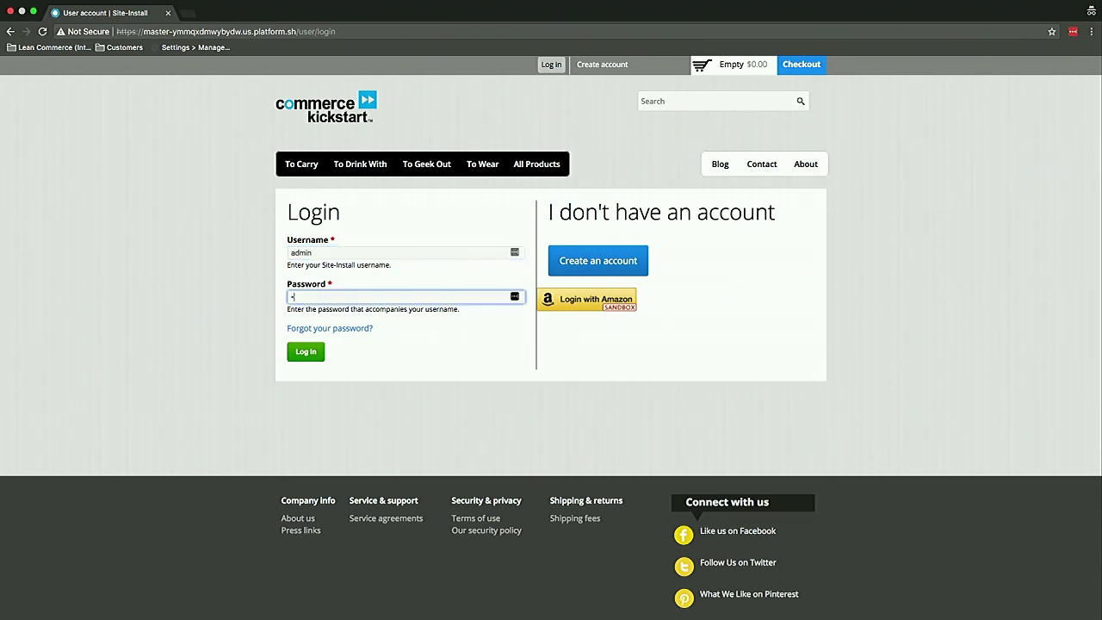
pyautogui.press('Return')
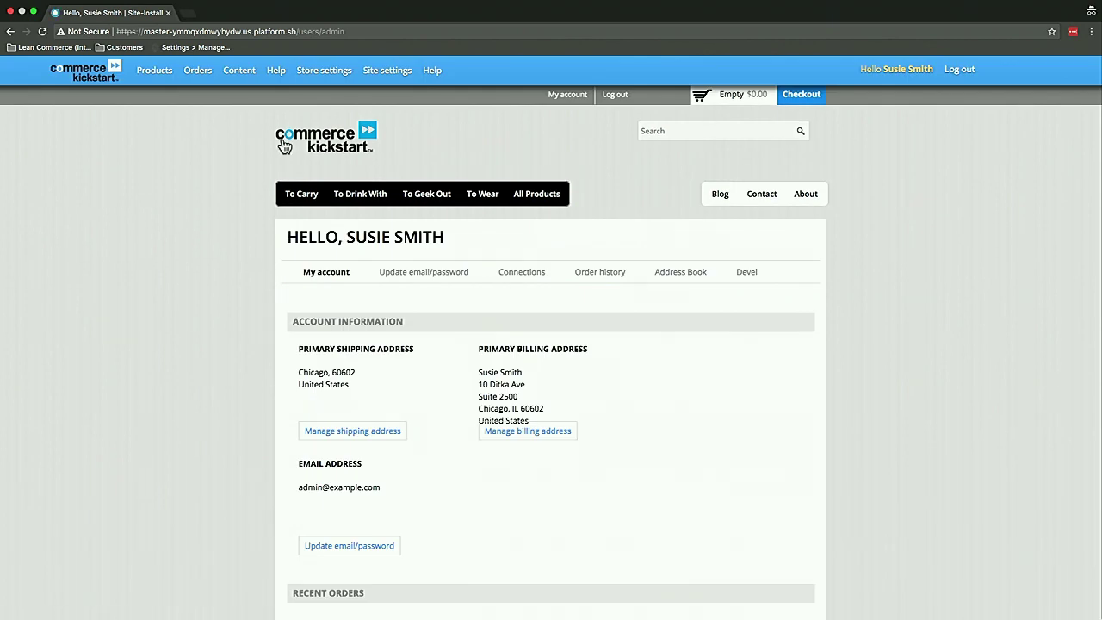
# Open the Amazon Pay and Login with Amazon settings and expand General settings (Sandbox, US English)
pyautogui.moveTo(314, 77)
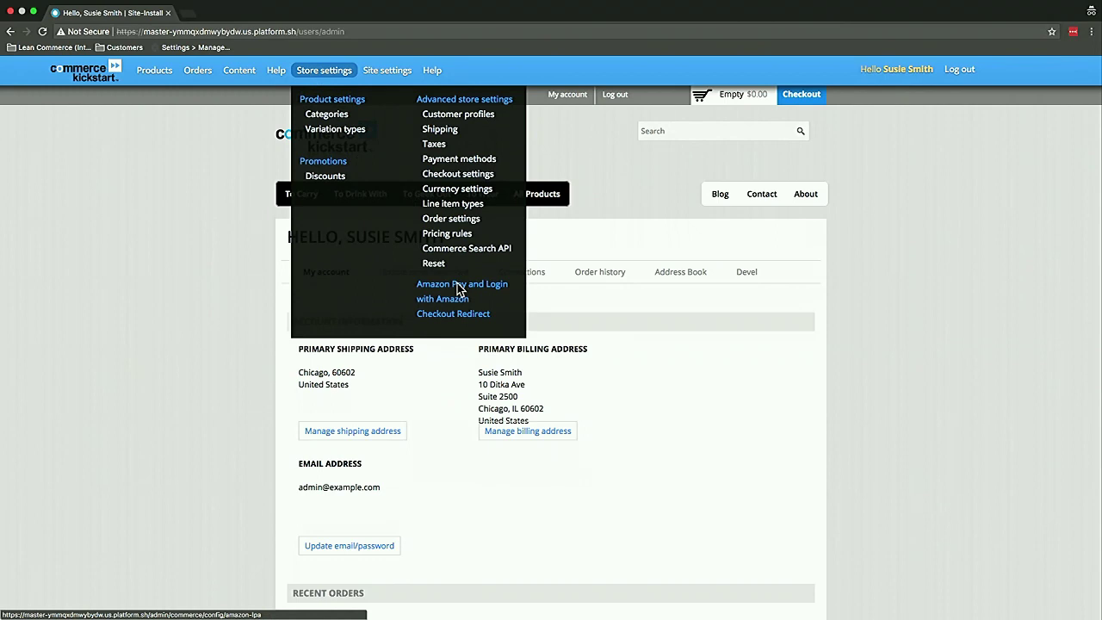
pyautogui.click(458, 288)
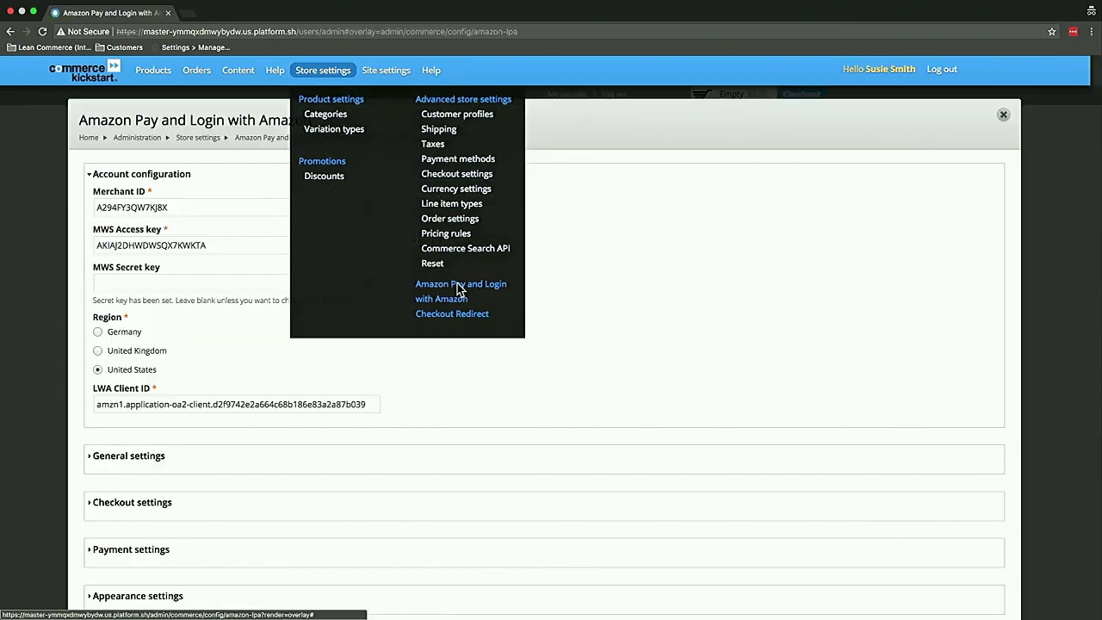
pyautogui.scroll(-1, 439, 439)
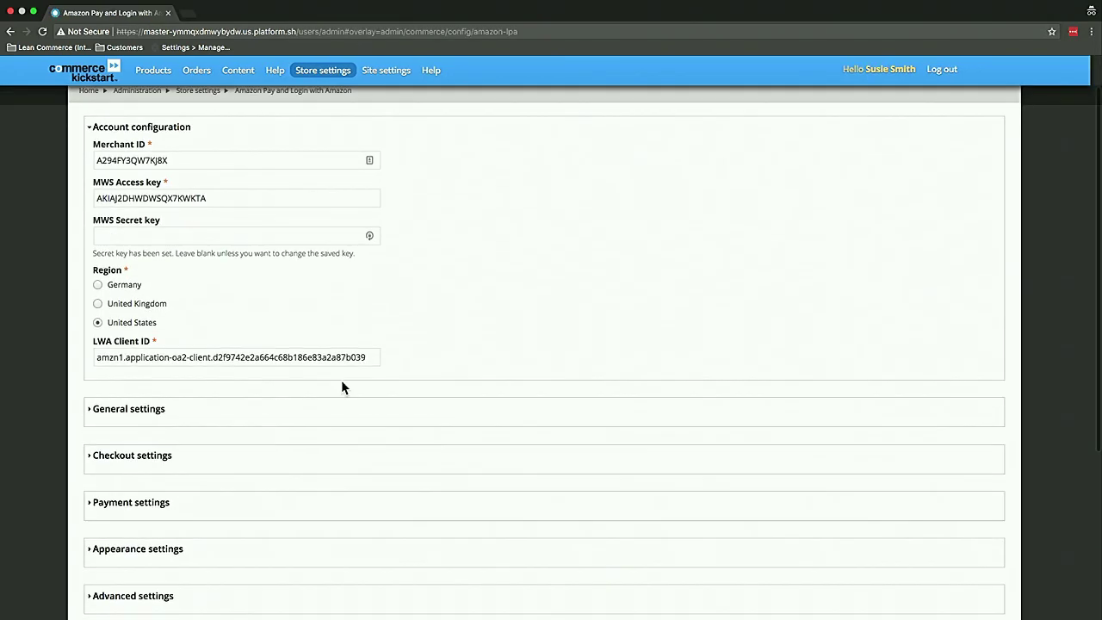
pyautogui.click(160, 410)
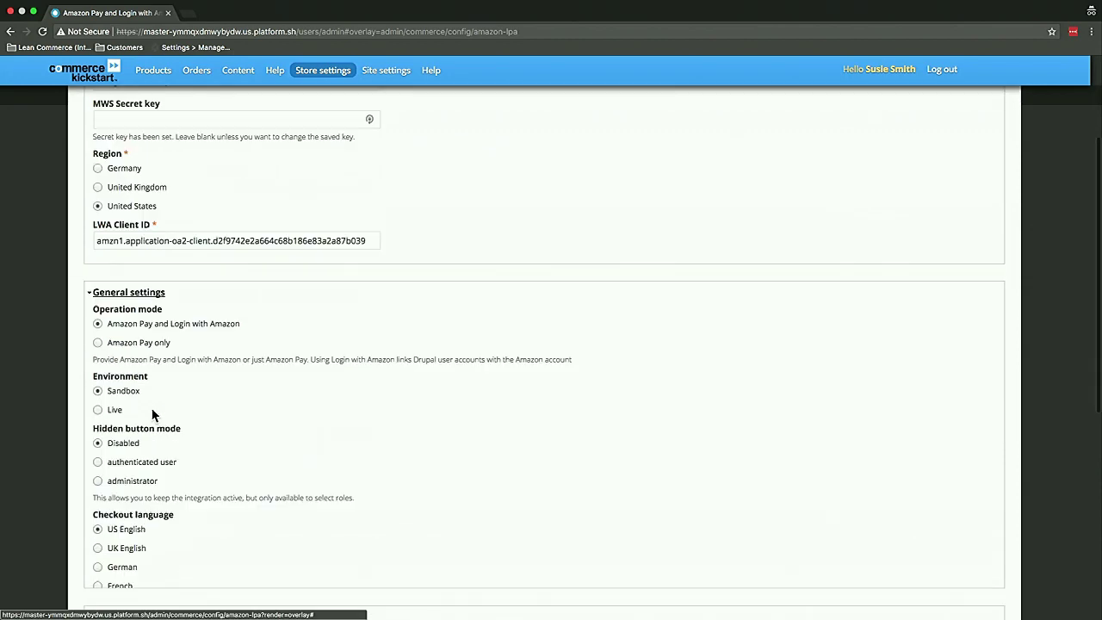
pyautogui.scroll(-1, 229, 422)
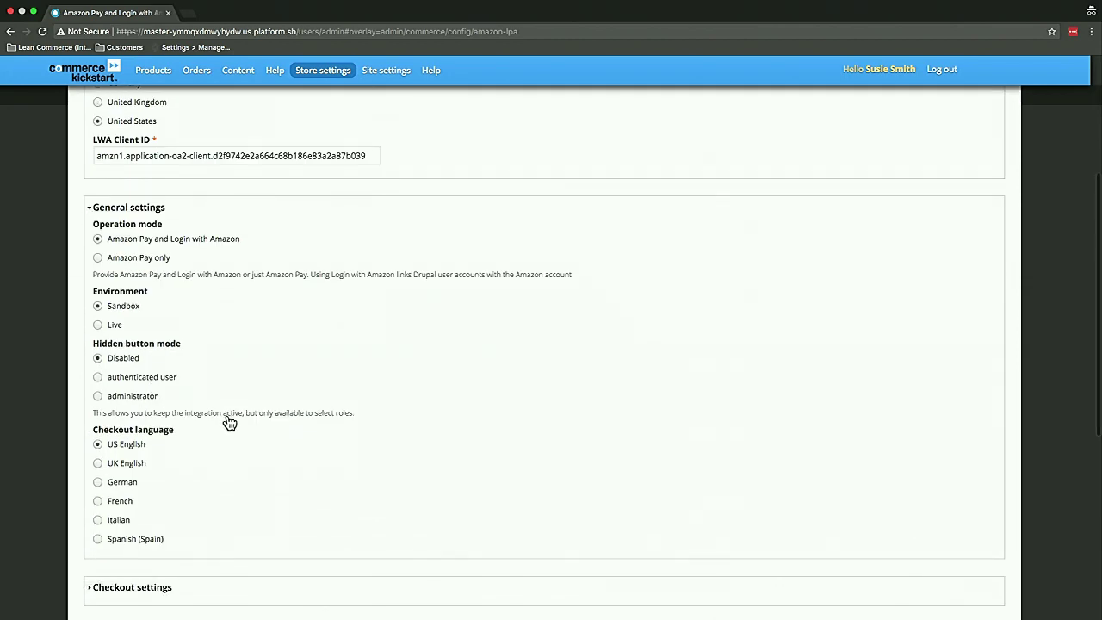
pyautogui.scroll(-1, 230, 421)
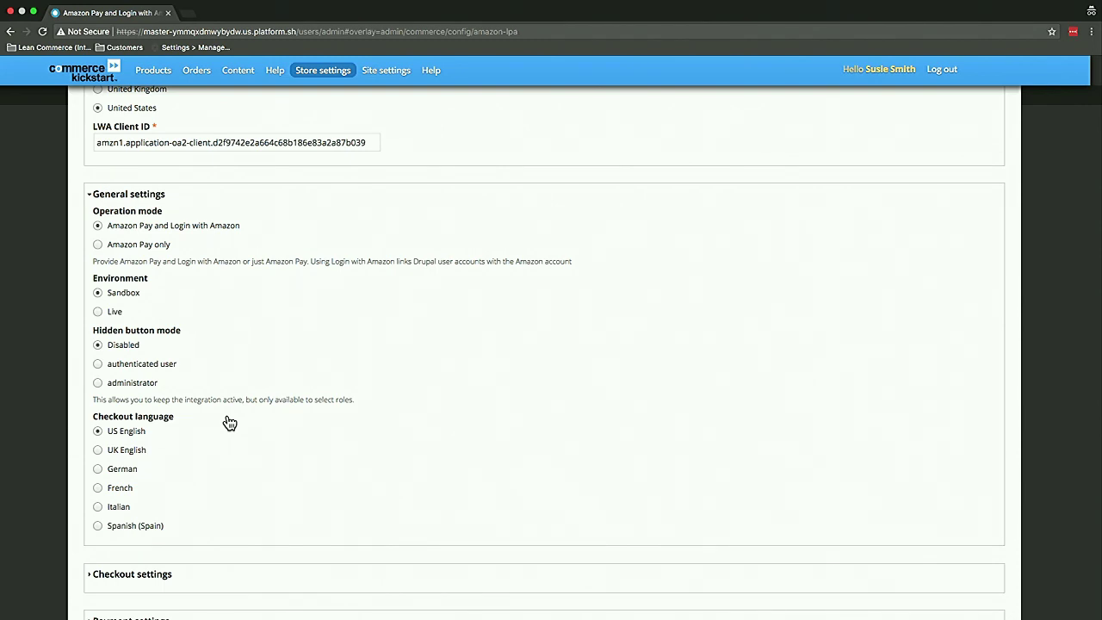
pyautogui.scroll(-2, 229, 422)
# Expand Payment settings and check the Authorization and Capture mode lists without changing them
pyautogui.click(131, 534)
pyautogui.click(311, 339)
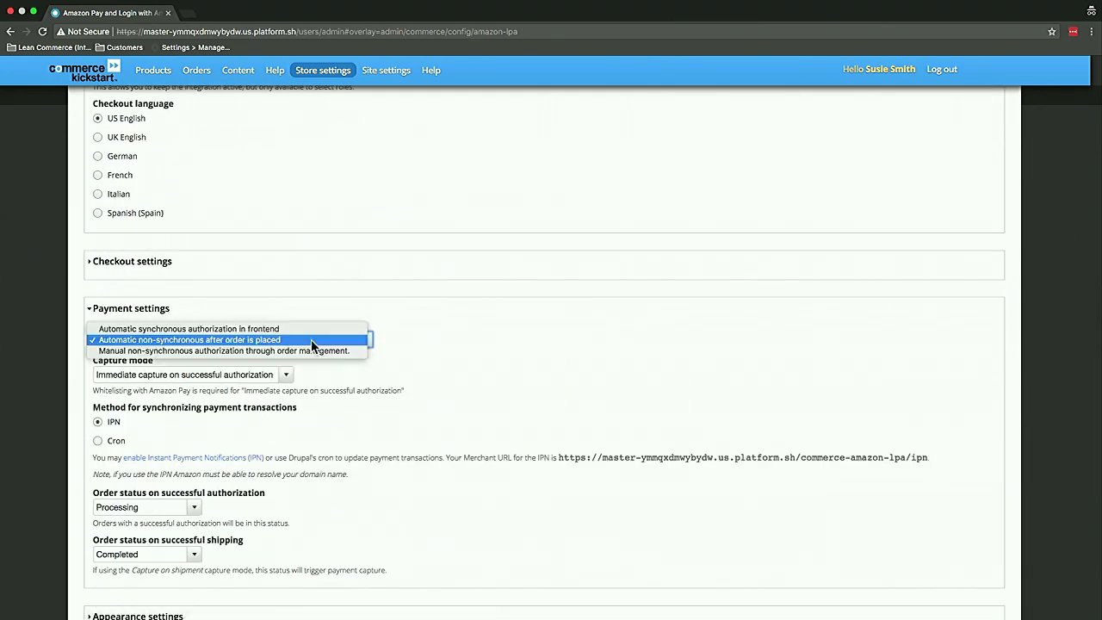
pyautogui.click(389, 345)
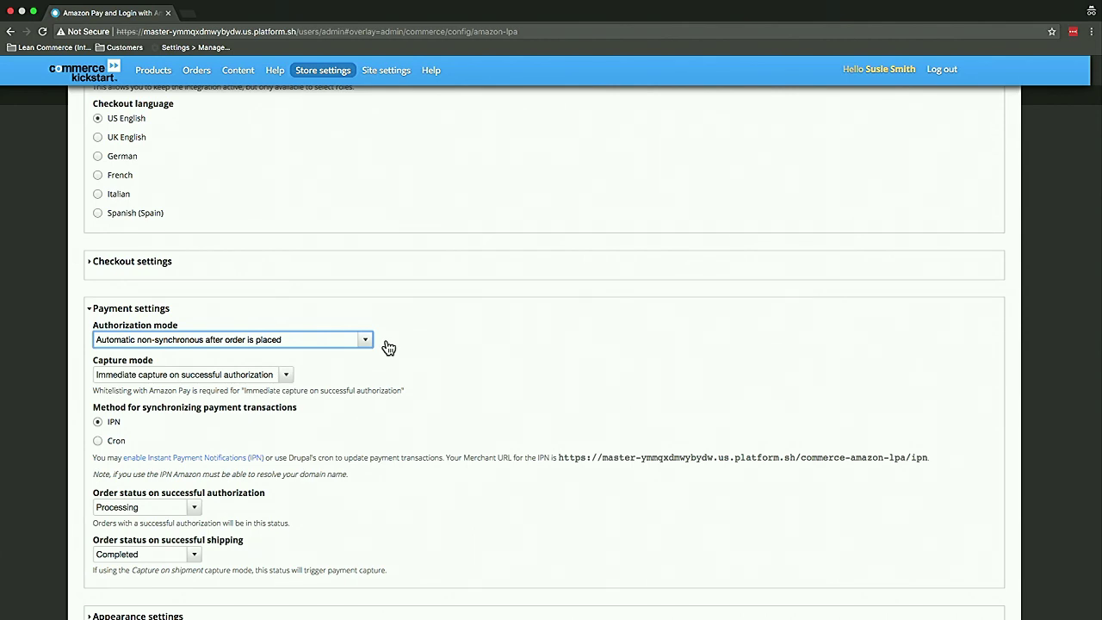
pyautogui.click(285, 375)
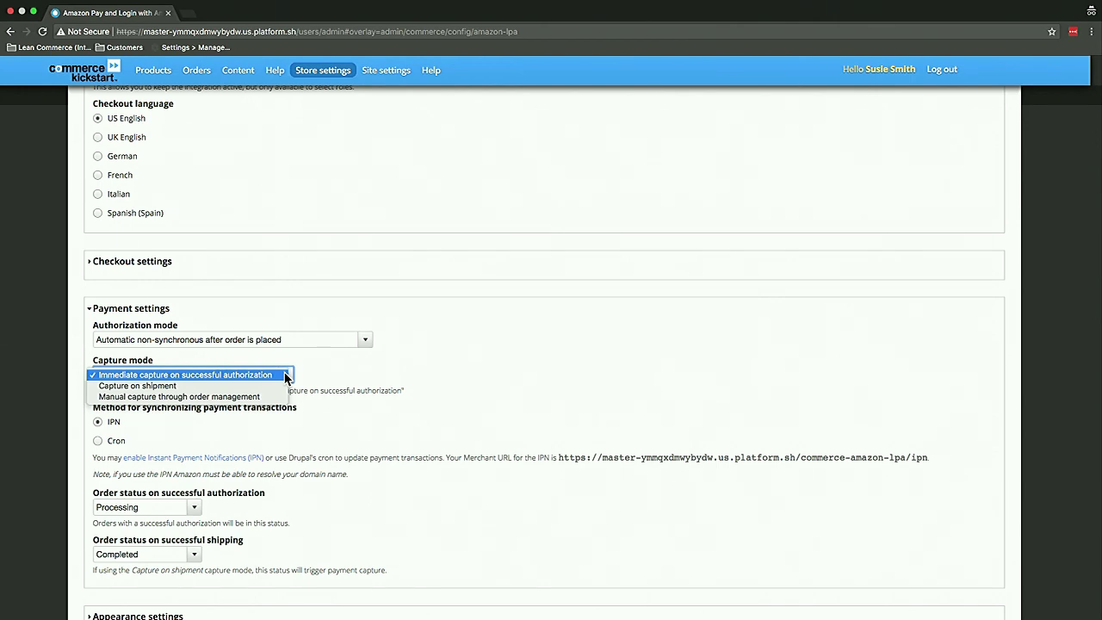
pyautogui.click(349, 530)
# Expand the Advanced settings section to review it, then collapse it again
pyautogui.scroll(-2, 350, 530)
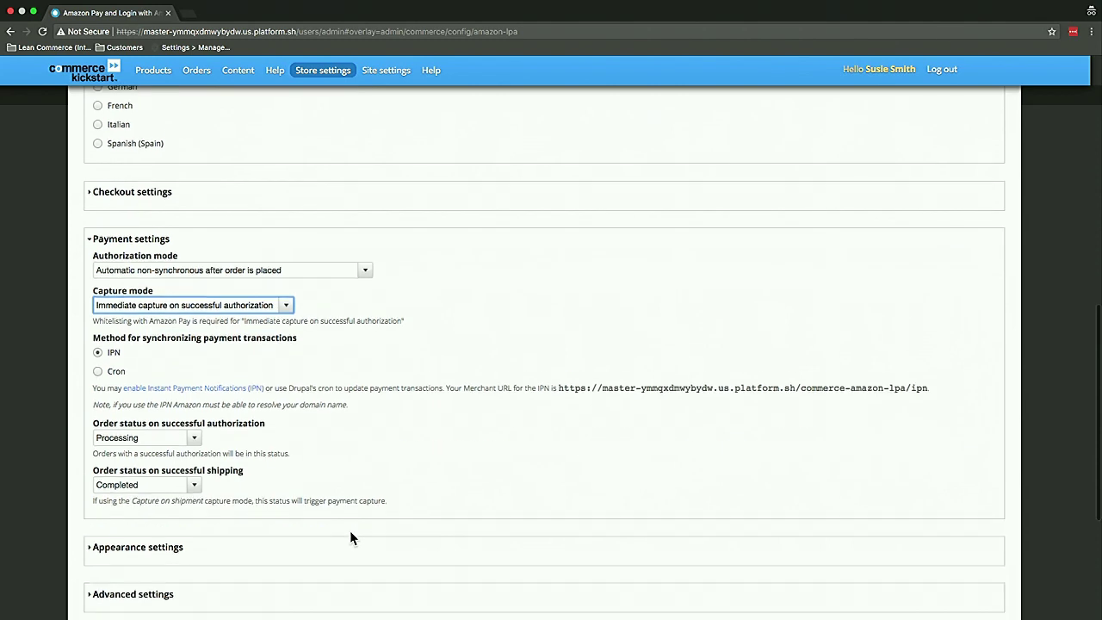
pyautogui.scroll(-2, 199, 551)
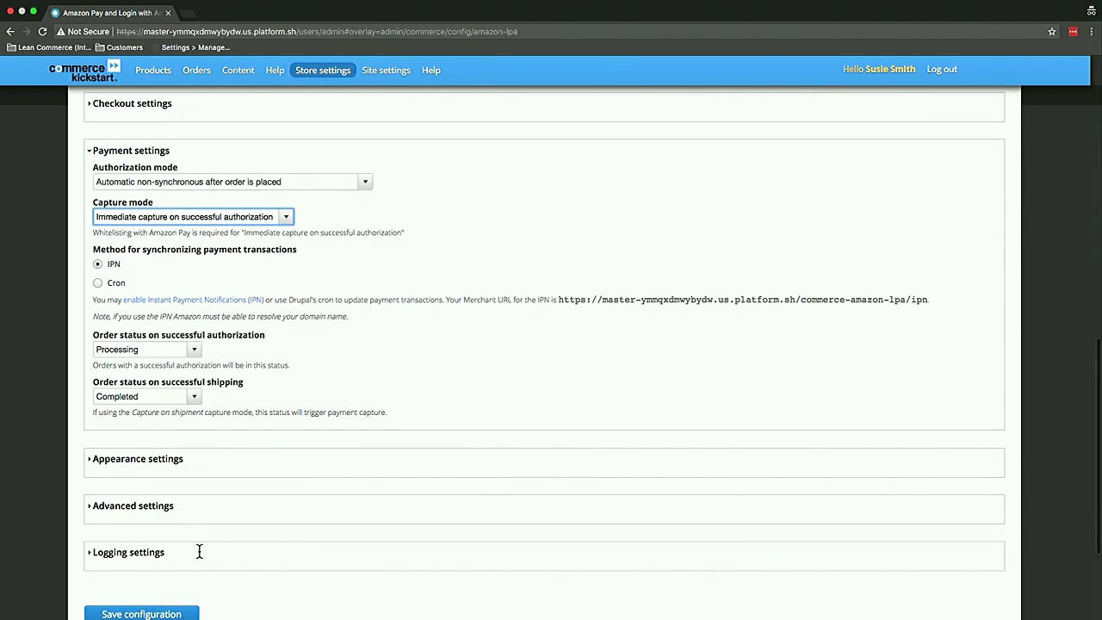
pyautogui.click(168, 525)
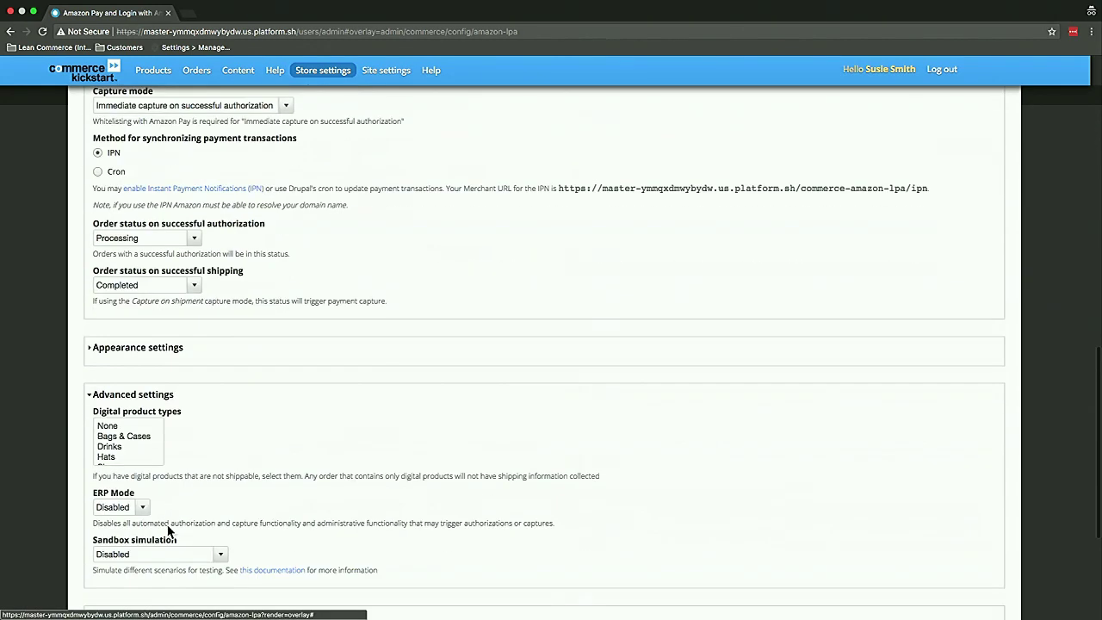
pyautogui.click(151, 398)
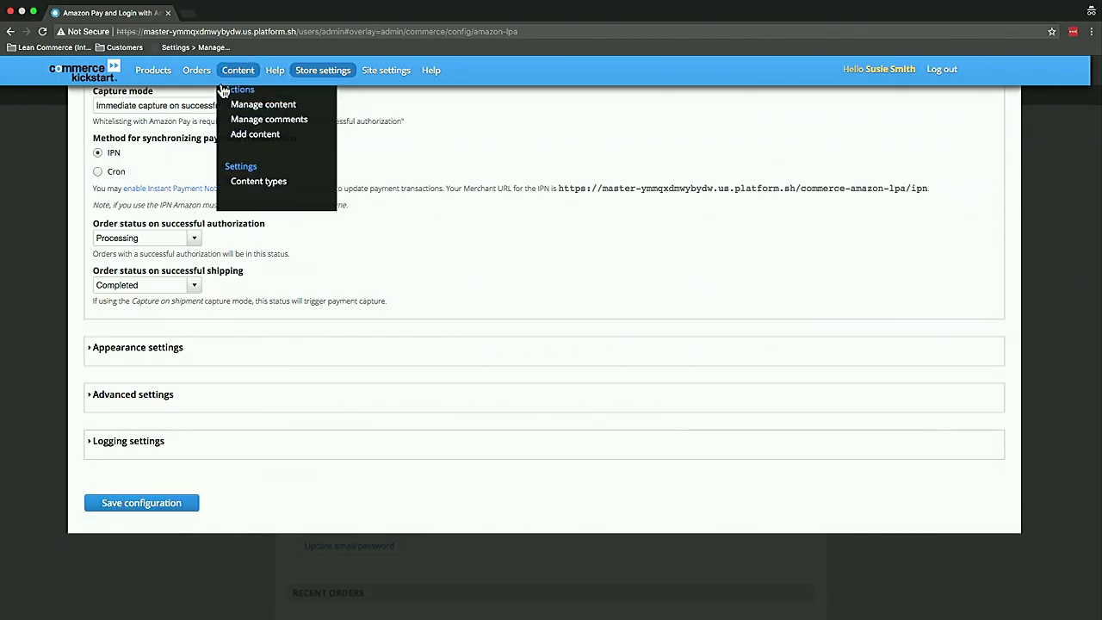
# From Manage orders, open order 264's Payment tab showing the pending $12.00 Amazon Pay transaction
pyautogui.moveTo(208, 79)
pyautogui.click(209, 115)
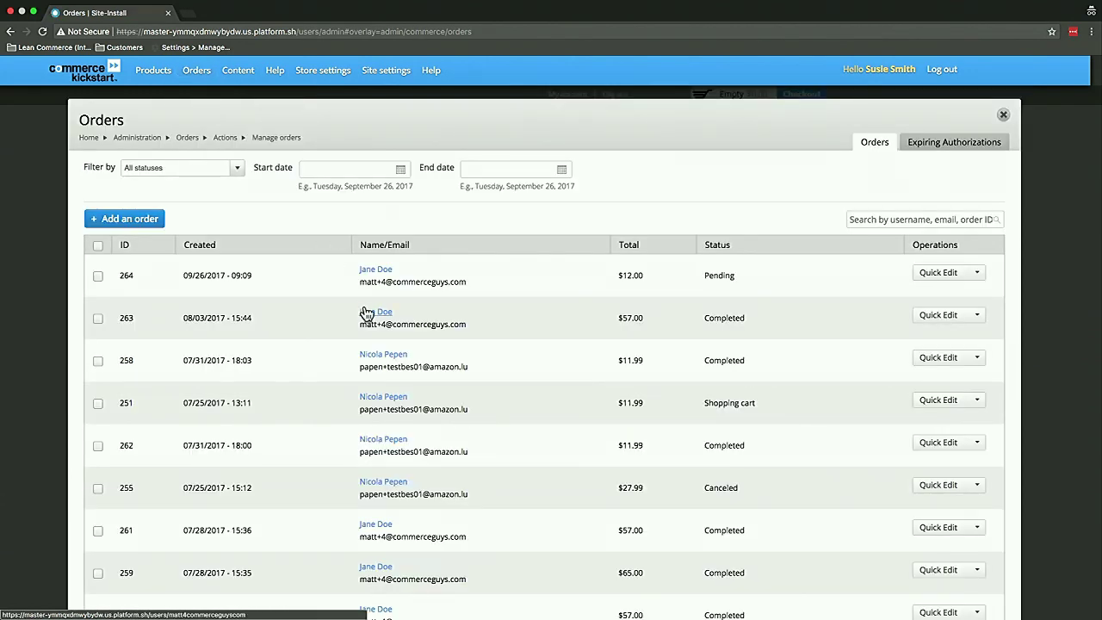
pyautogui.click(974, 276)
pyautogui.click(936, 305)
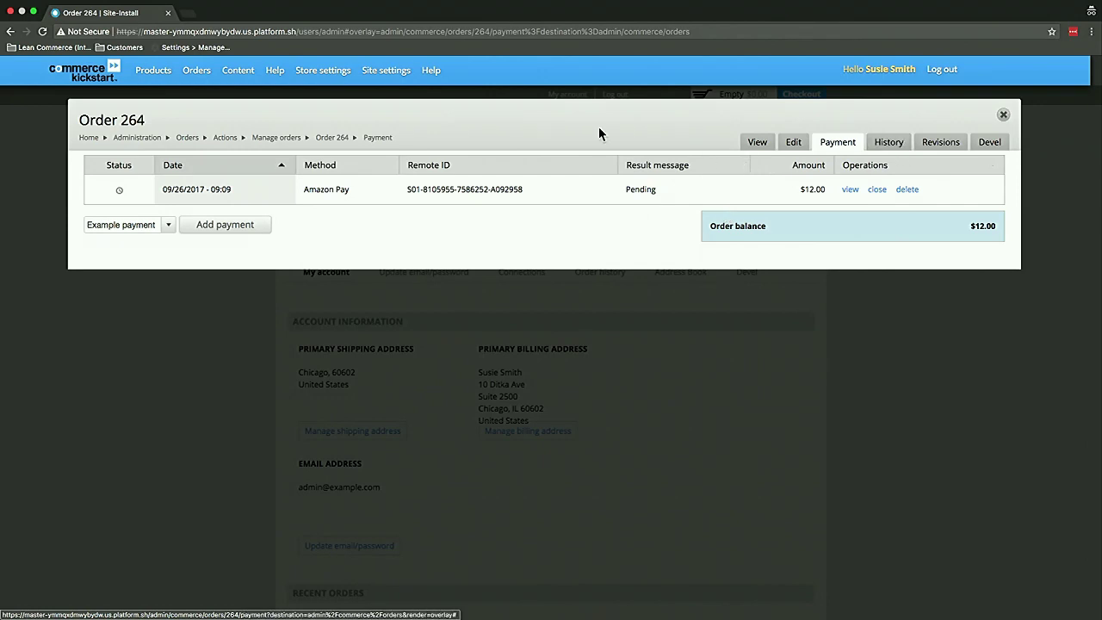
# Switch to the full-screen PowerPoint slideshow and advance to the 'Amazon's strength in key markets' slide
pyautogui.press('super+Tab')
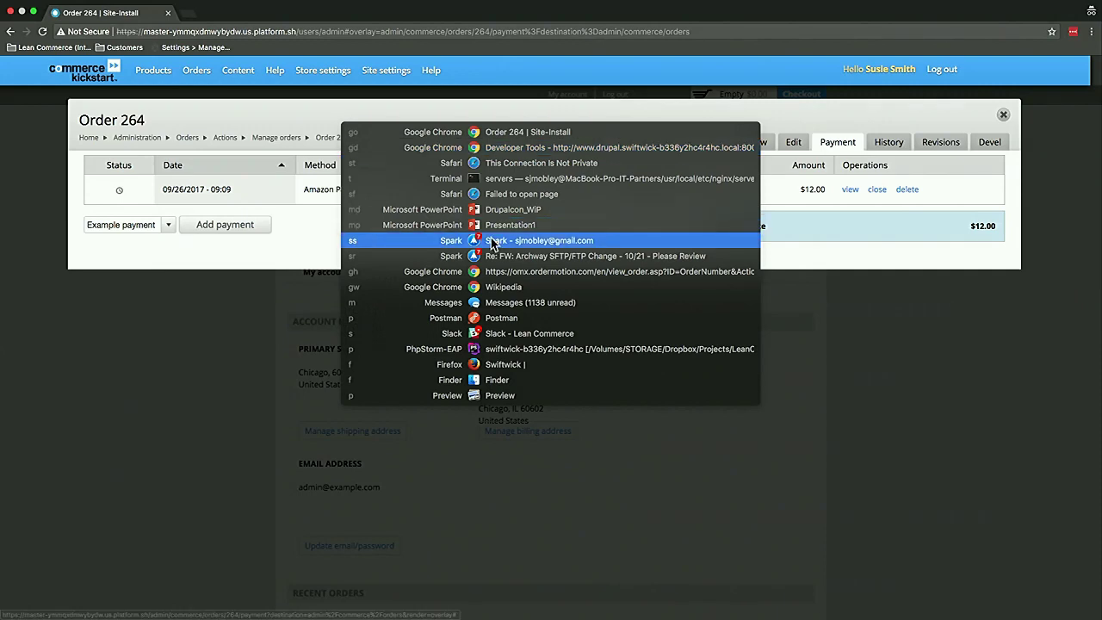
pyautogui.press('Escape')
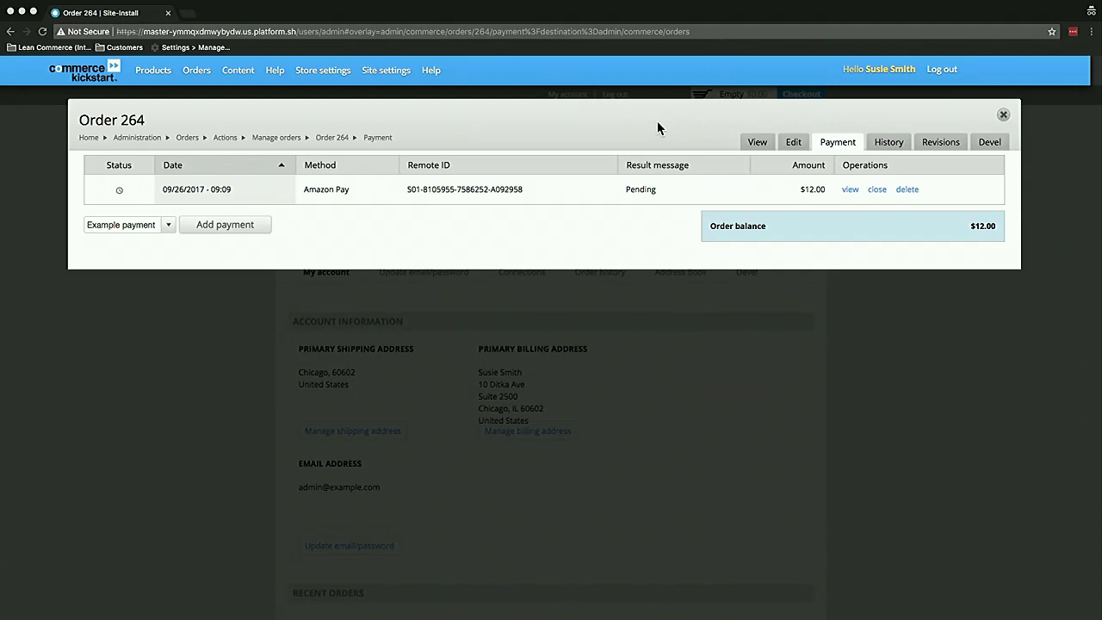
pyautogui.hotkey('ctrl', 'Right')
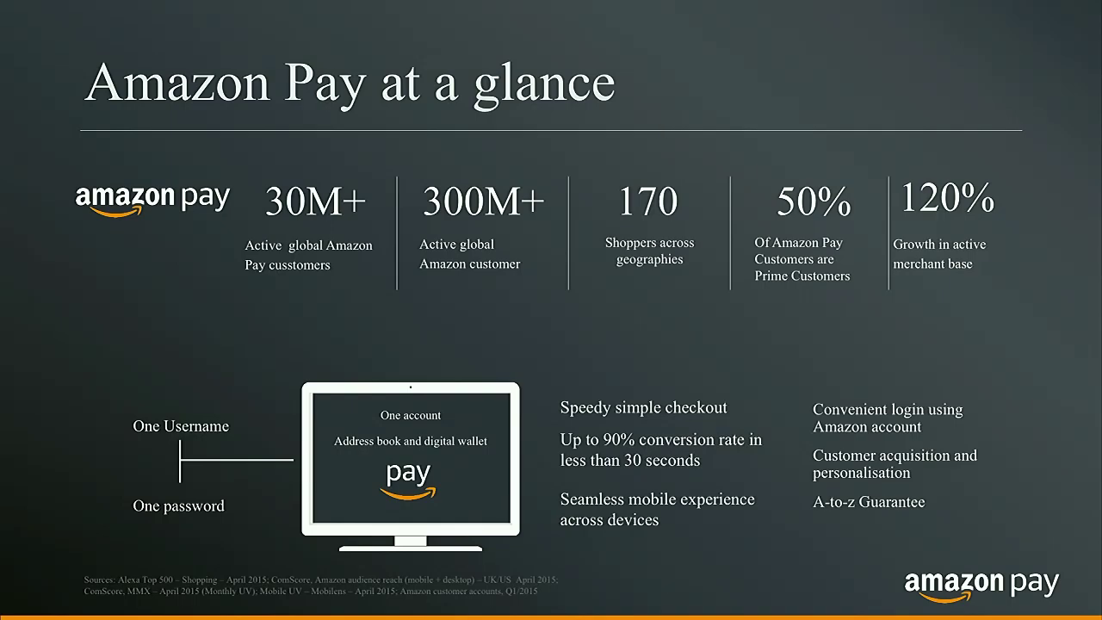
pyautogui.press('Right')
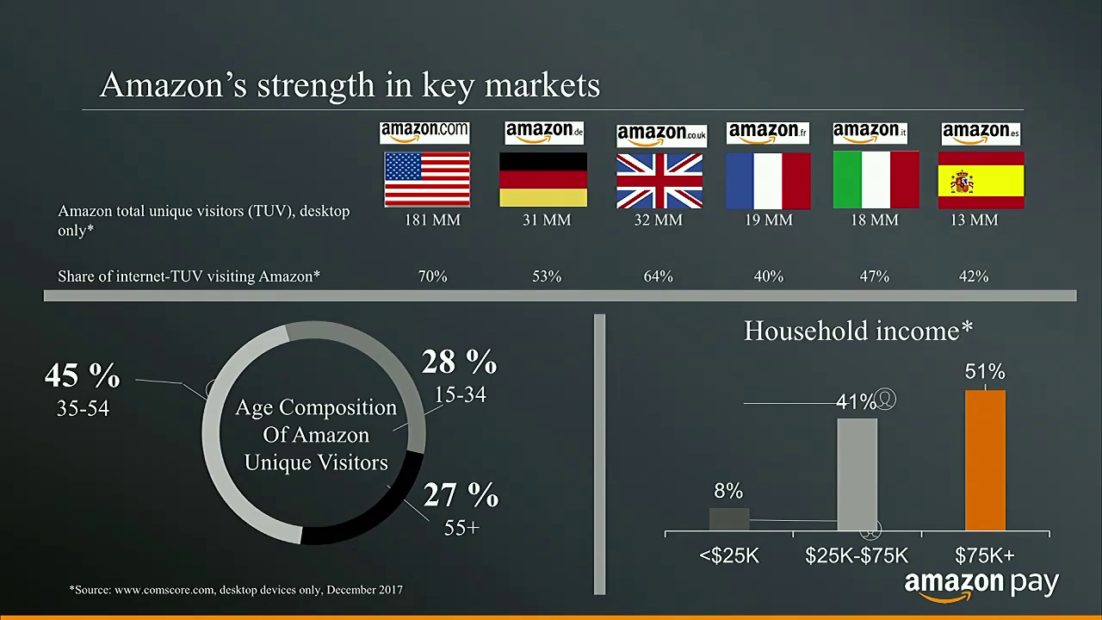